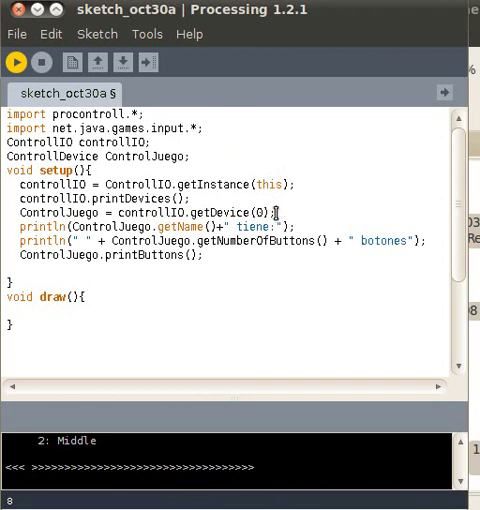
- Select the line that fetches device 0 with getDevice(0)
left_click_drag(276, 213, 20, 213)
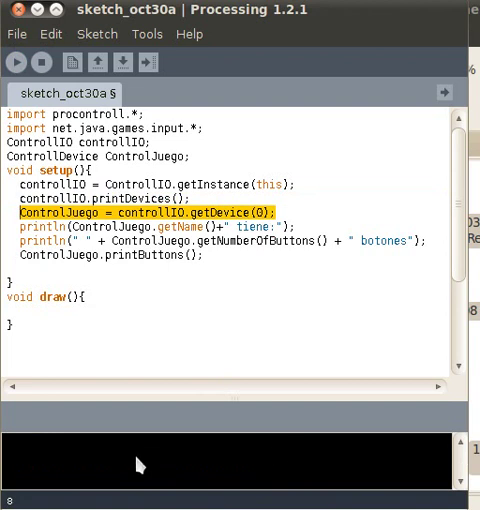
scroll(144, 460, "up", 3)
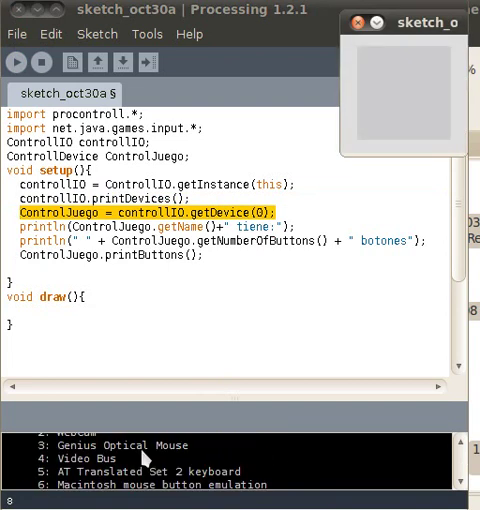
scroll(144, 460, "up", 2)
scroll(144, 460, "down", 1)
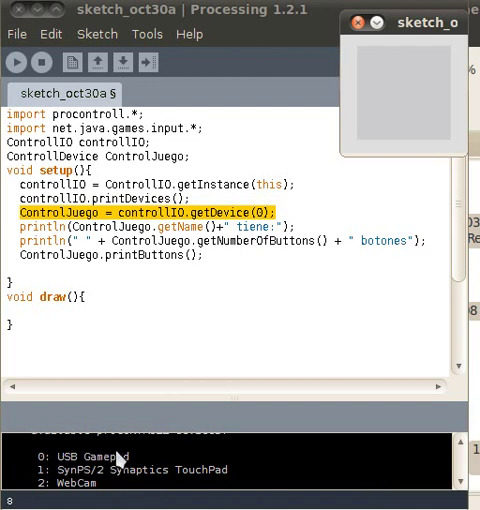
scroll(118, 458, "down", 1)
scroll(182, 483, "down", 1)
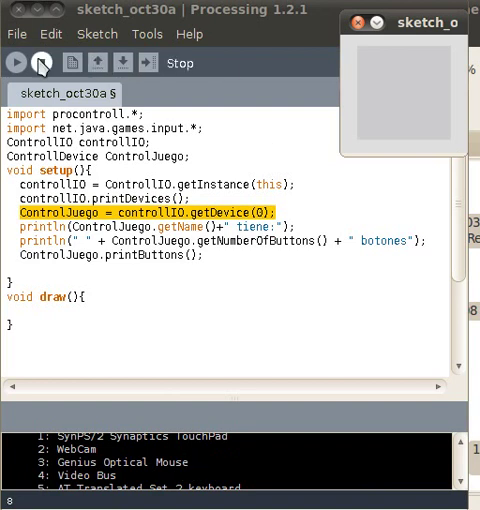
- Stop the sketch and add a blank line below the ControlJuego declaration
left_click(41, 64)
left_click(200, 159)
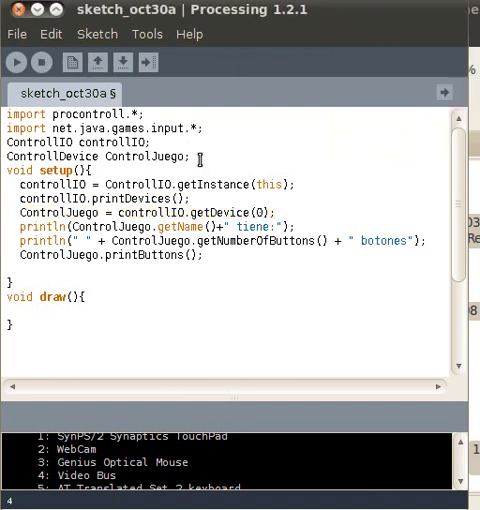
key("Return")
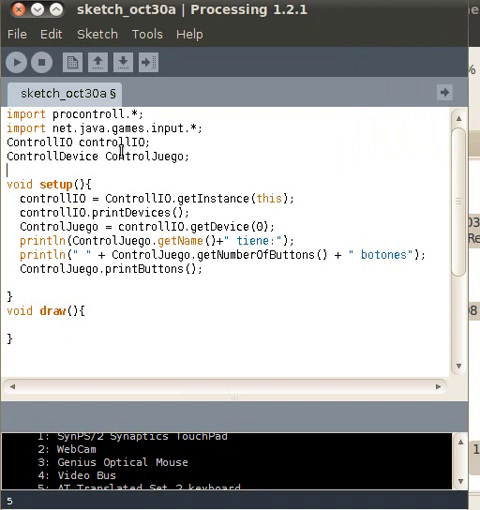
left_click_drag(196, 157, 98, 163)
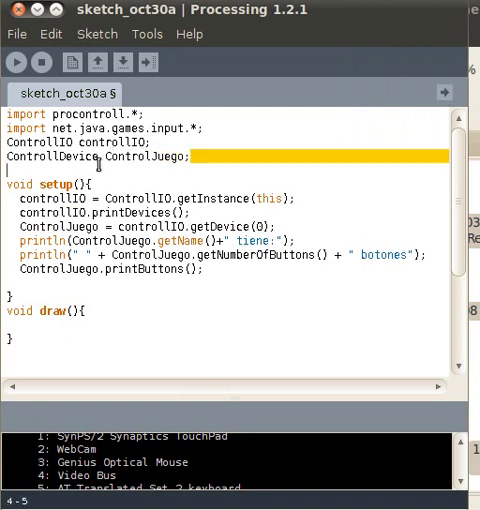
left_click(47, 156)
- Paste ControllDevice onto the new line and select the getDevice(0) line
double_click(34, 156)
key("ctrl+c")
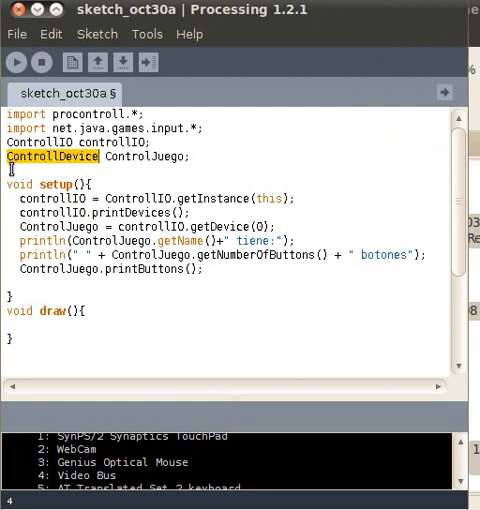
left_click(10, 170)
key("ctrl+v")
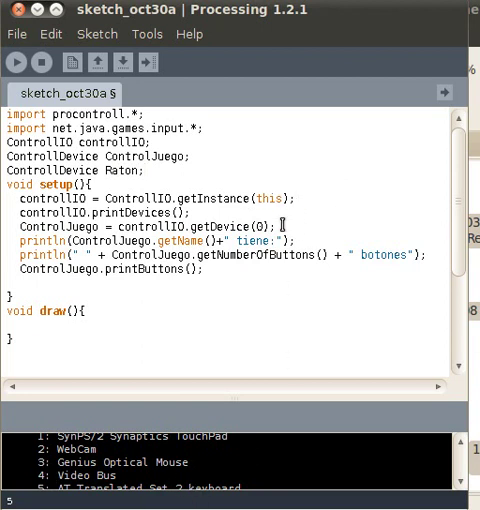
mouse_move(279, 227)
left_mouse_down()
mouse_move(49, 240)
mouse_move(18, 227)
left_mouse_up()
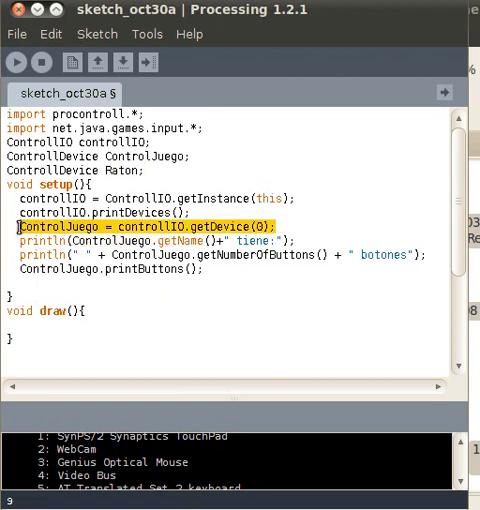
- Duplicate the getDevice(0) line and rename its ControlJuego to Raton
key("ctrl+c")
left_click(285, 227)
key("Return")
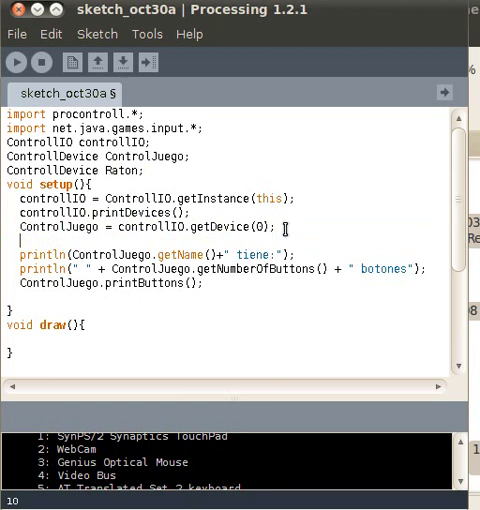
key("ctrl+v")
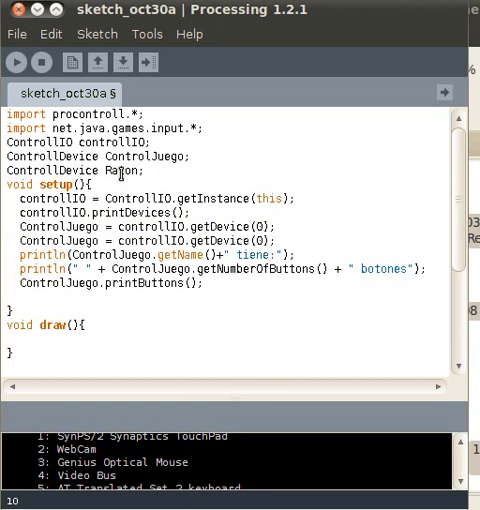
double_click(121, 172)
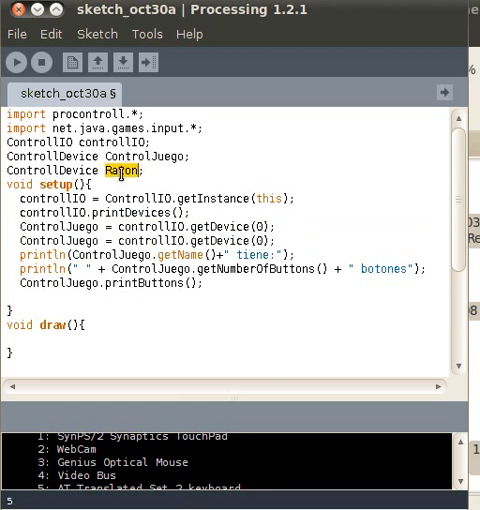
double_click(63, 240)
key("ctrl+v")
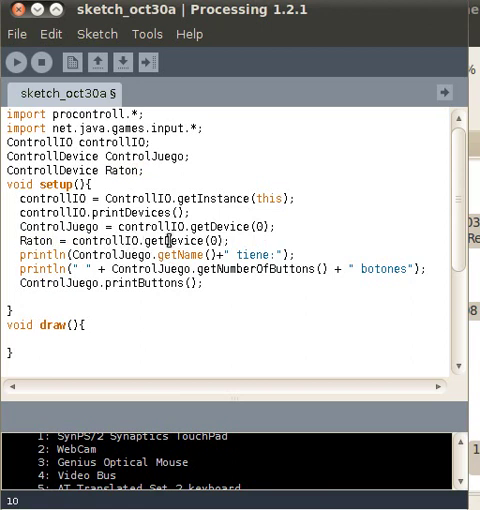
- Set the copied line's index to 3, the Genius Optical Mouse, and check the declarations
left_click(219, 241)
type("3")
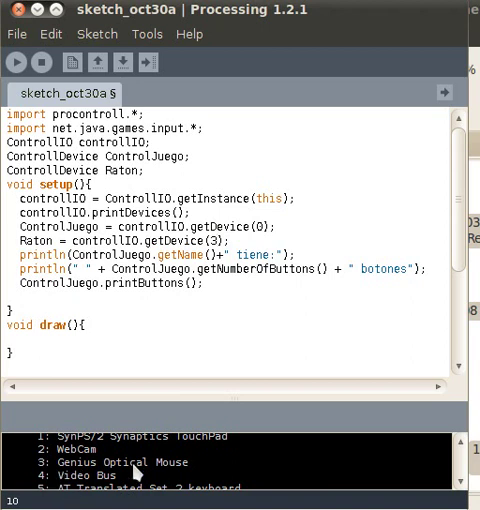
left_click_drag(57, 463, 190, 464)
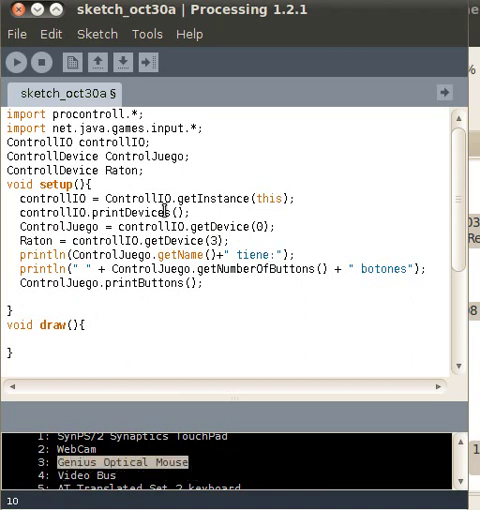
double_click(36, 240)
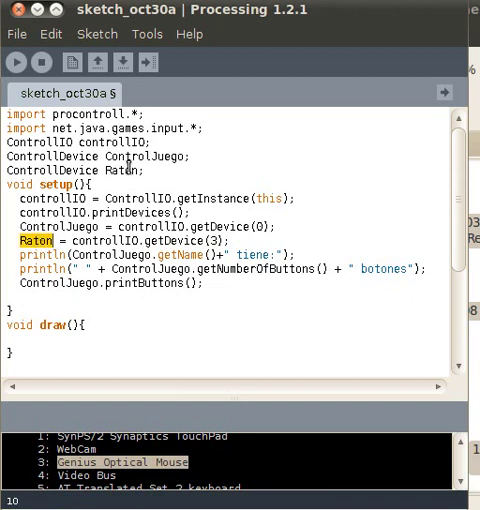
left_click(43, 170)
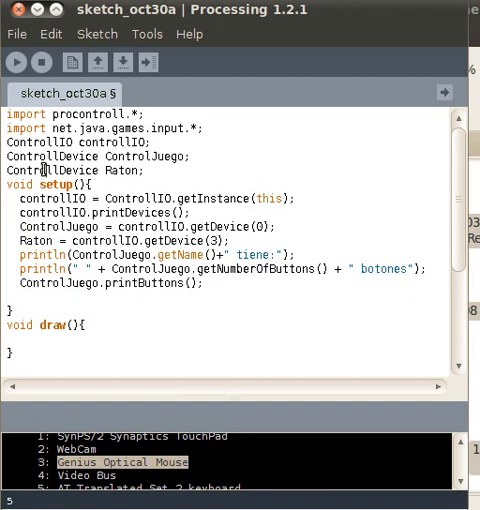
double_click(43, 170)
double_click(57, 157)
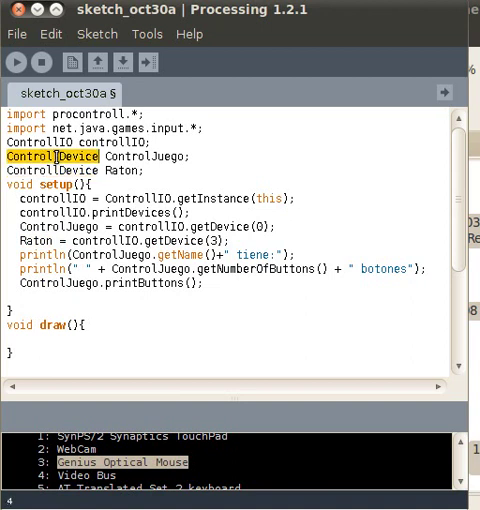
left_click(133, 155)
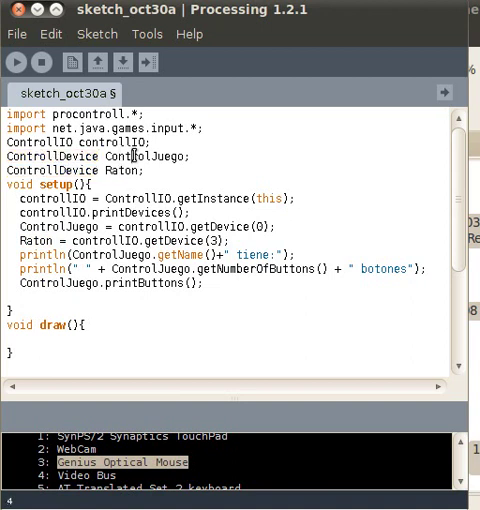
double_click(133, 155)
double_click(121, 171)
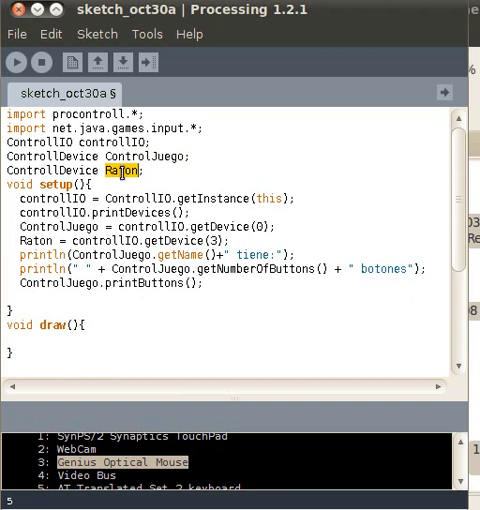
left_click(237, 240)
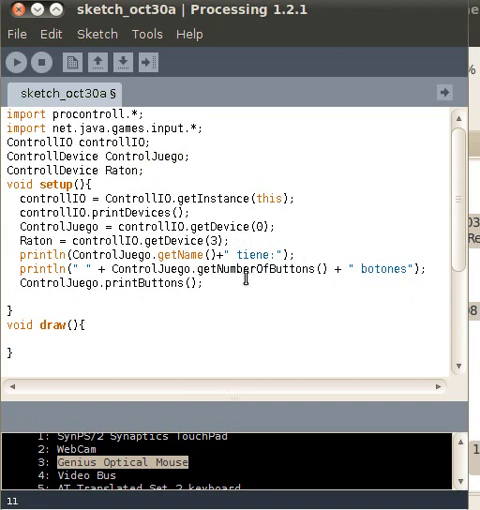
- Paste a copy of the three gamepad print lines below the originals and fix indentation
mouse_move(210, 284)
left_mouse_down()
mouse_move(22, 268)
mouse_move(7, 253)
left_mouse_up()
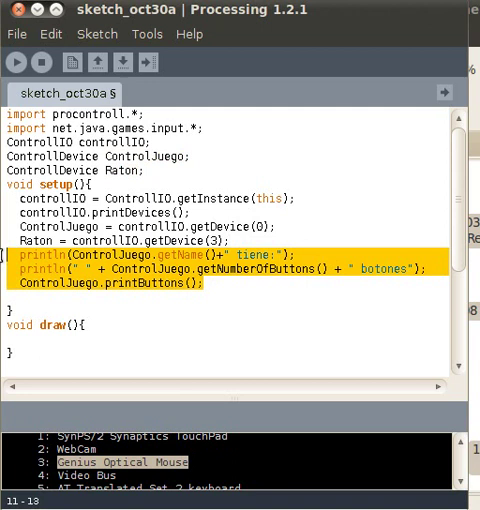
left_click(243, 290)
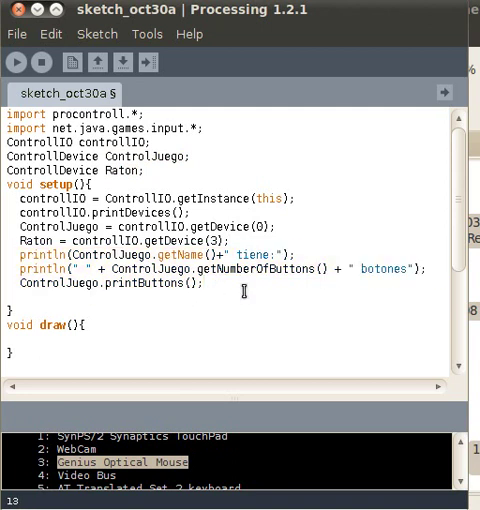
key("Return")
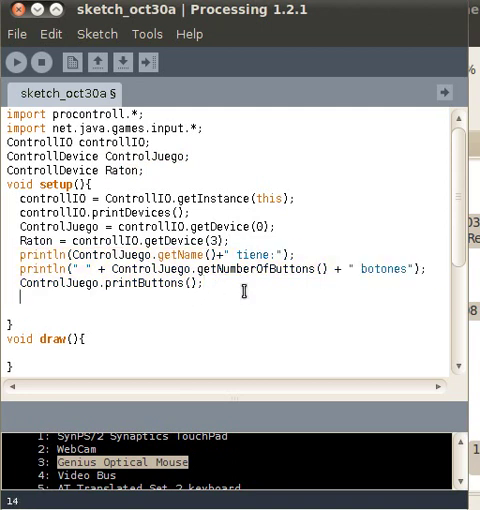
key("ctrl+v")
left_click(31, 297)
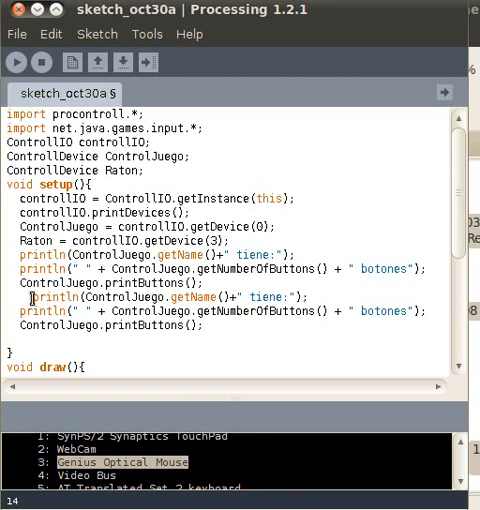
key("BackSpace")
key("BackSpace")
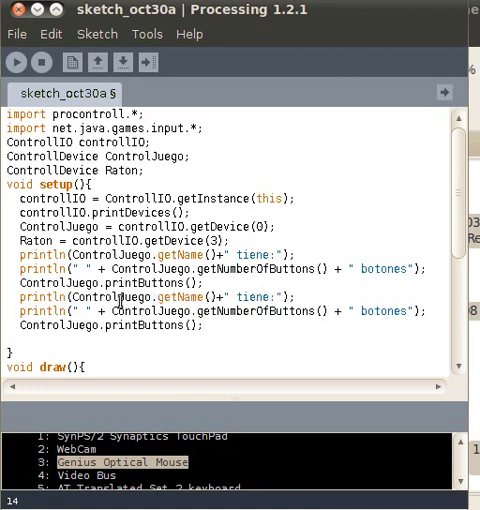
- Replace ControlJuego with Raton in the copied name, button-count and printButtons lines
double_click(37, 240)
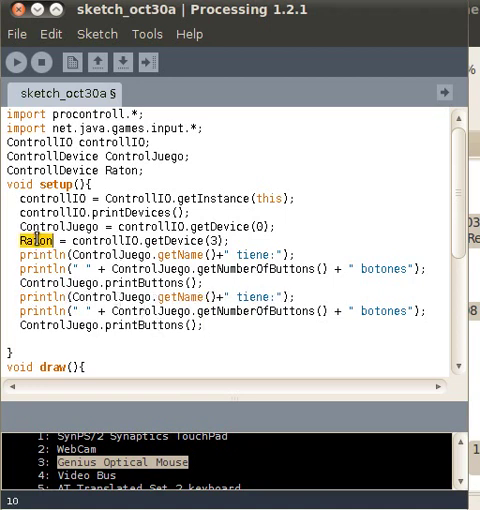
double_click(119, 297)
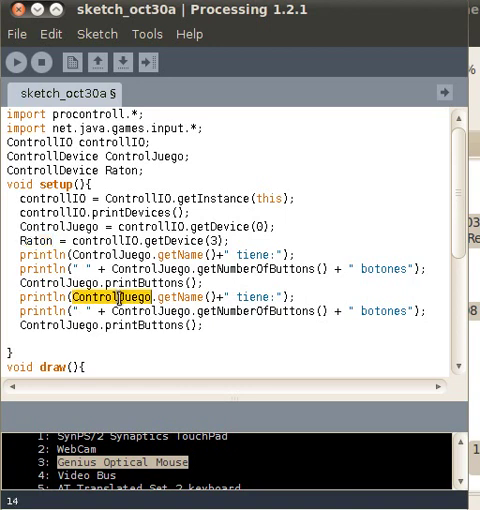
key("ctrl+v")
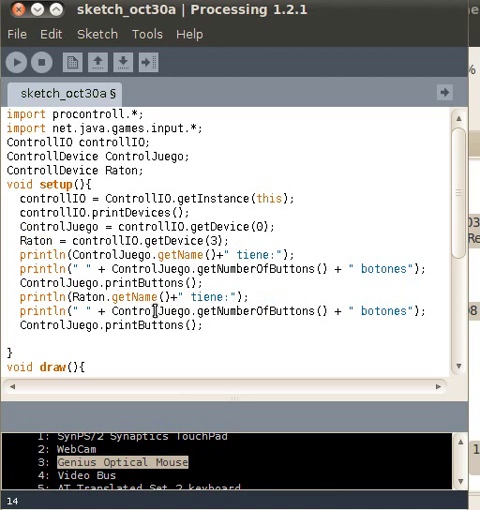
double_click(152, 311)
key("ctrl+v")
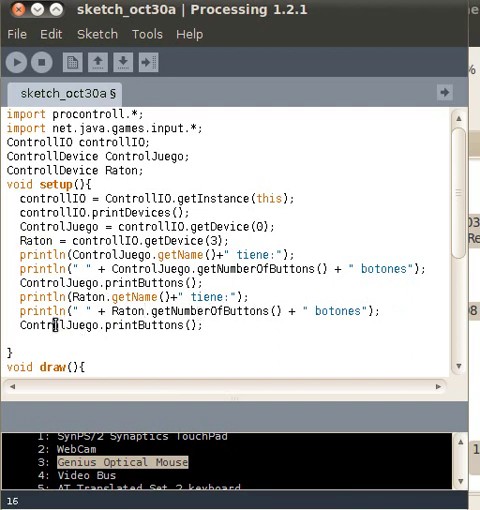
double_click(51, 325)
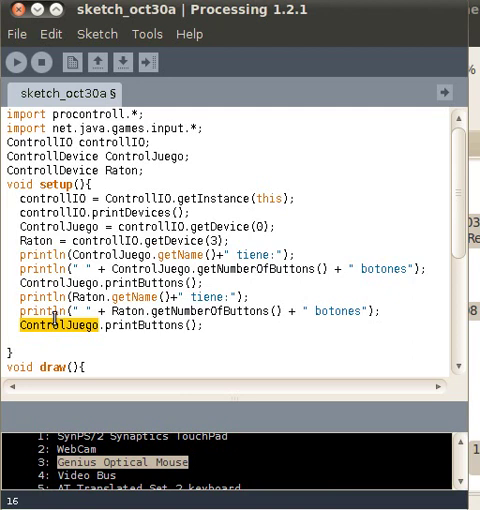
type("Raton")
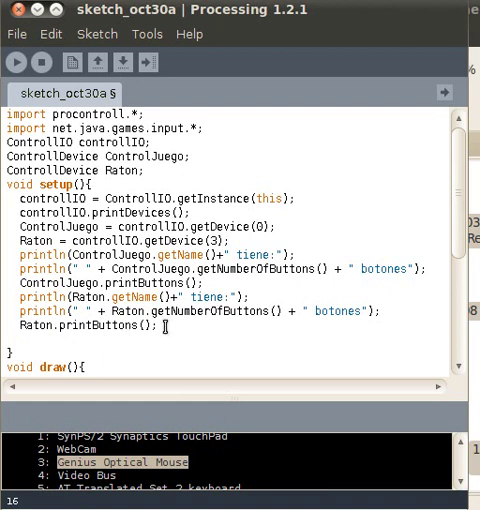
mouse_move(114, 311)
left_mouse_down()
mouse_move(270, 321)
mouse_move(276, 311)
left_mouse_up()
mouse_move(159, 325)
left_mouse_down()
mouse_move(55, 333)
mouse_move(135, 307)
left_mouse_up()
scroll(135, 307, "up", 3)
left_click(159, 253)
scroll(165, 260, "up", 1)
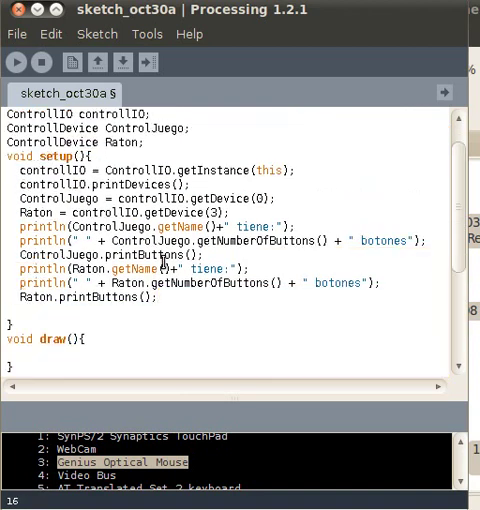
scroll(165, 265, "up", 1)
scroll(165, 263, "down", 1)
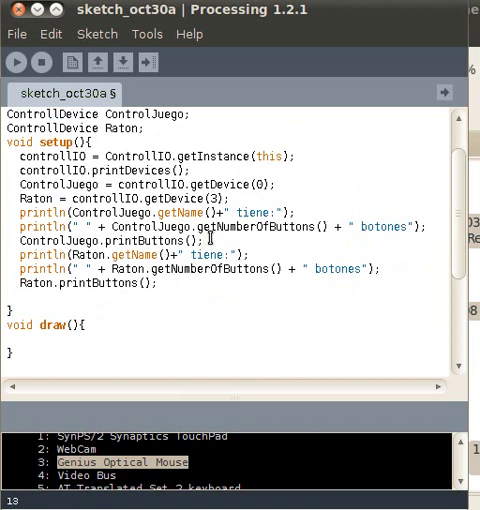
- Add a blank line after the gamepad print block, then review the gamepad and mouse blocks
key("Return")
key("Return")
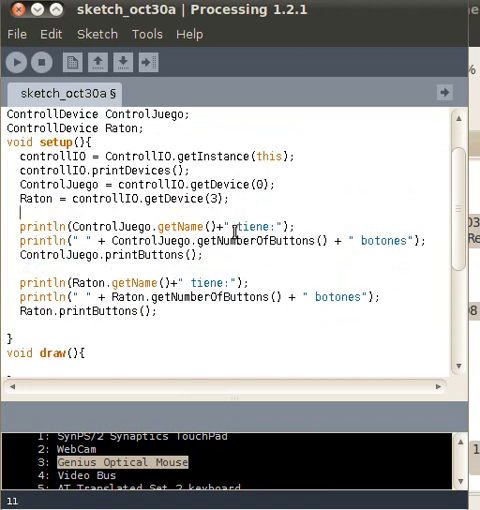
left_click(185, 254)
left_click_drag(185, 254, 20, 226)
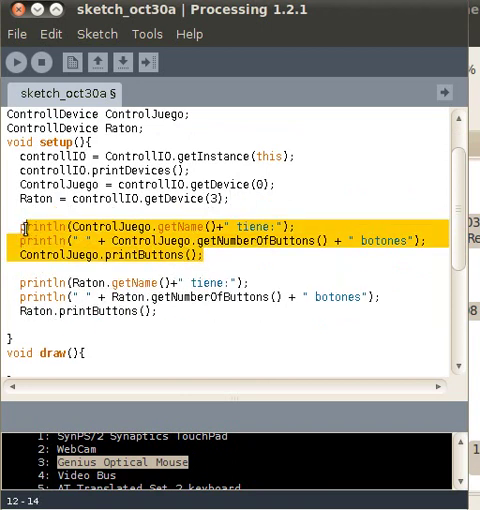
mouse_move(162, 316)
left_mouse_down()
mouse_move(128, 298)
mouse_move(3, 284)
left_mouse_up()
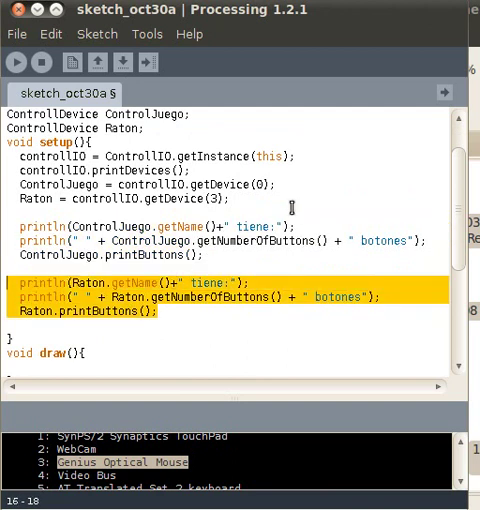
mouse_move(277, 185)
left_mouse_down()
mouse_move(243, 184)
mouse_move(250, 184)
mouse_move(208, 198)
mouse_move(212, 198)
left_mouse_up()
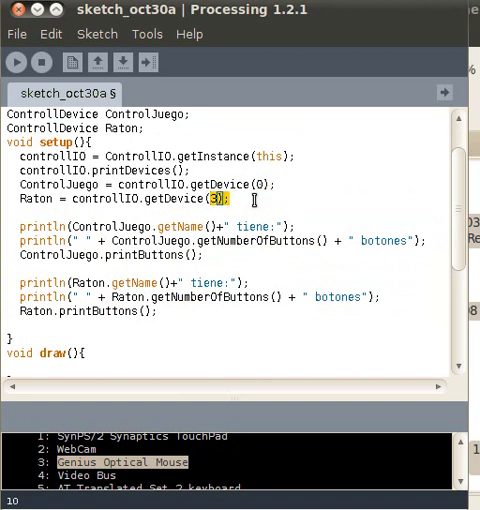
- Run the sketch to print the device list and the USB Gamepad's 10 buttons
left_click(16, 64)
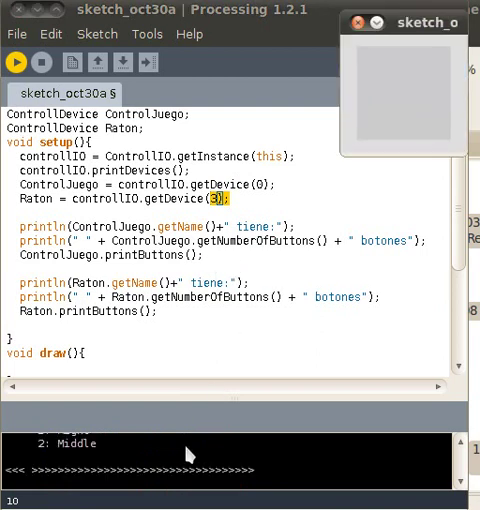
scroll(178, 462, "up", 3)
scroll(182, 458, "up", 2)
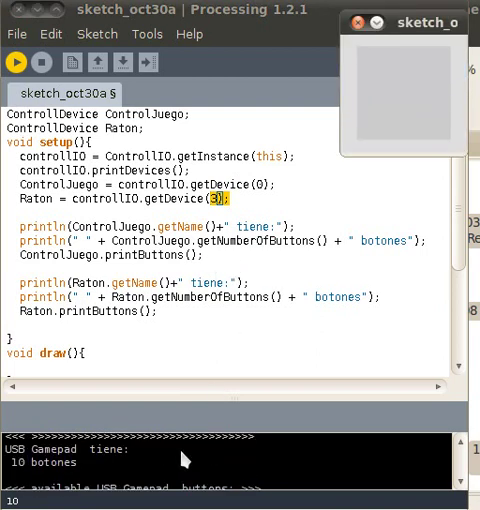
scroll(182, 458, "down", 1)
scroll(184, 460, "up", 1)
scroll(184, 461, "down", 1)
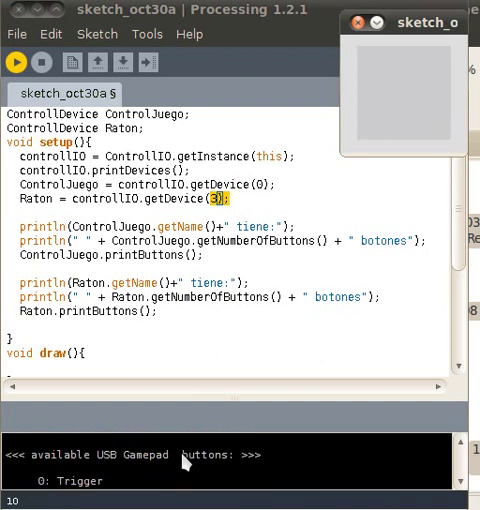
scroll(183, 462, "up", 1)
scroll(183, 462, "up", 2)
scroll(183, 462, "up", 2)
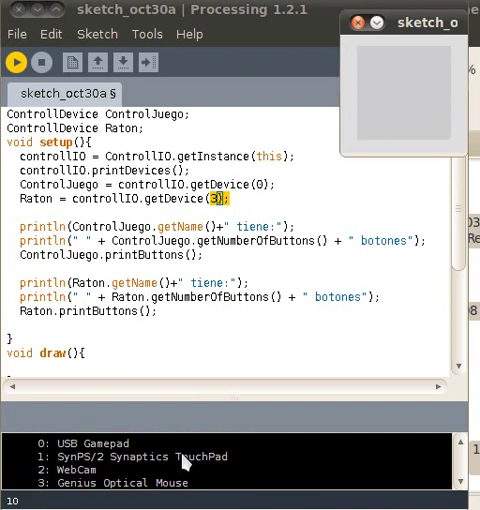
scroll(183, 461, "up", 1)
scroll(184, 461, "up", 1)
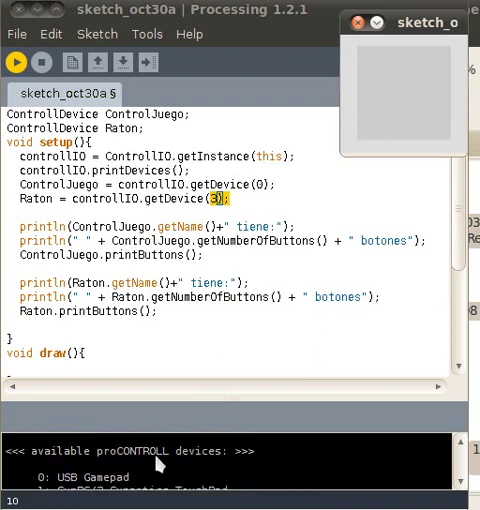
scroll(150, 462, "down", 1)
scroll(147, 461, "up", 1)
left_click(301, 156)
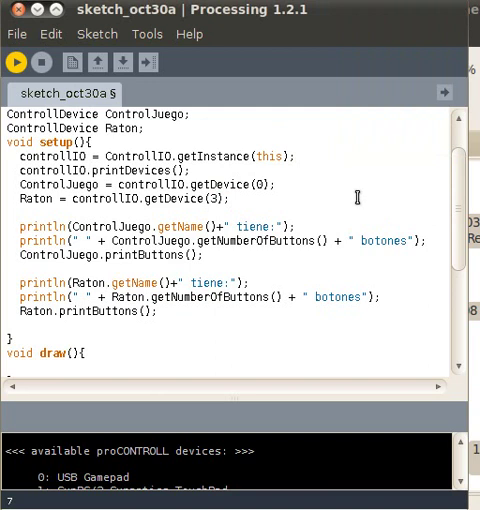
mouse_move(194, 163)
left_mouse_down()
mouse_move(34, 159)
mouse_move(18, 170)
left_mouse_up()
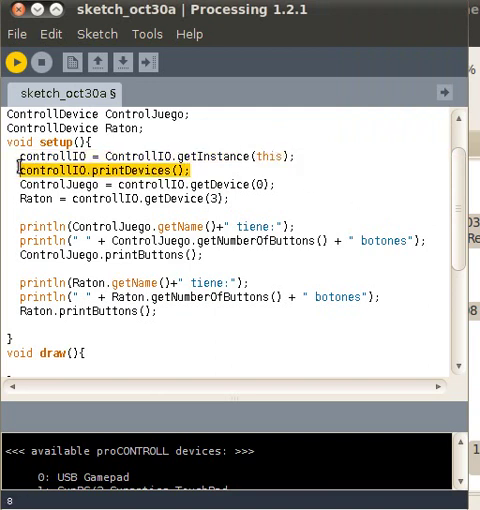
scroll(101, 459, "down", 1)
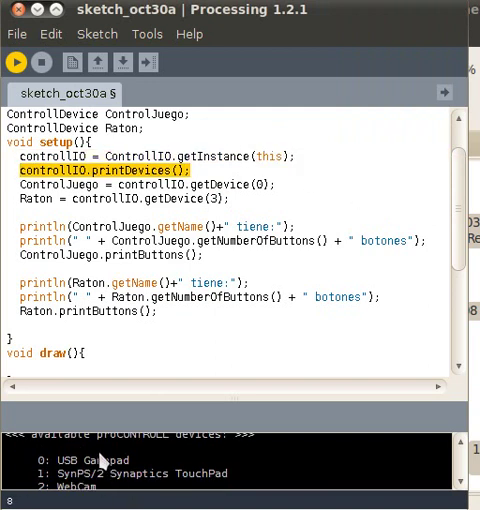
scroll(77, 458, "down", 1)
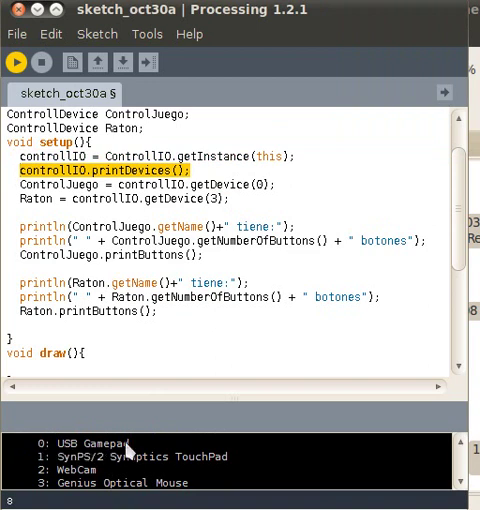
scroll(176, 472, "down", 1)
scroll(176, 474, "down", 1)
scroll(177, 475, "down", 1)
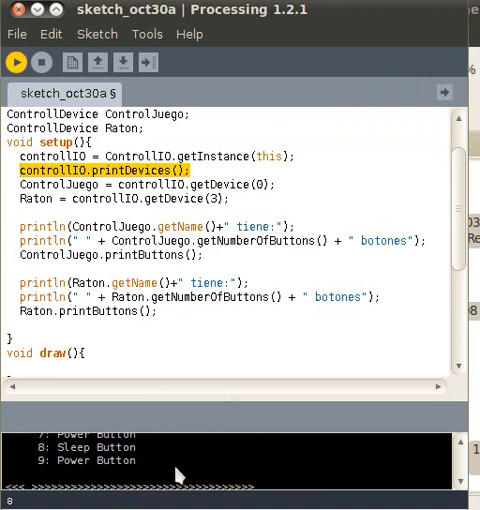
scroll(176, 474, "down", 1)
scroll(176, 474, "down", 1)
scroll(176, 474, "down", 1)
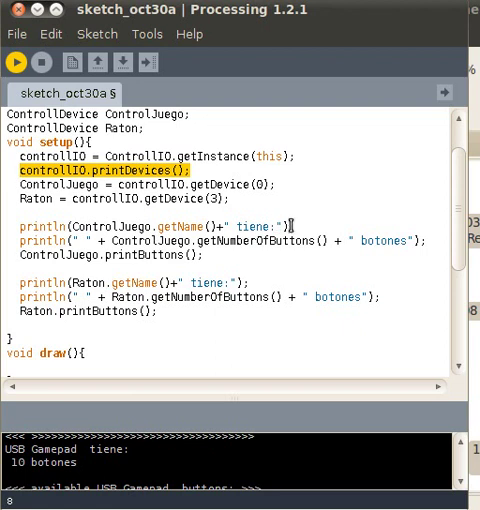
left_click_drag(291, 226, 26, 218)
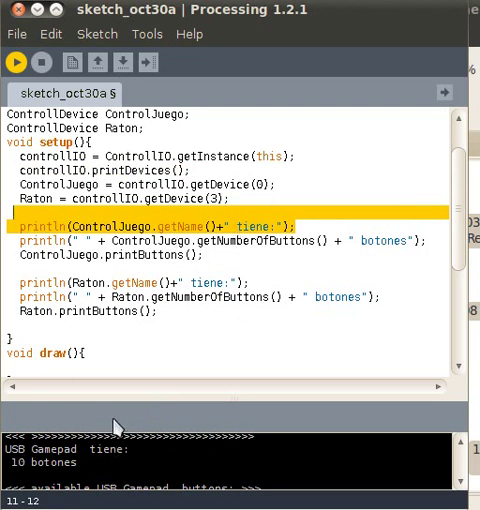
scroll(97, 457, "down", 1)
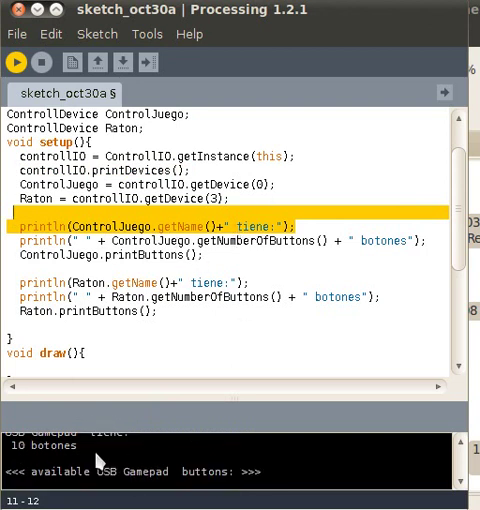
scroll(97, 460, "down", 2)
left_click_drag(190, 255, 22, 255)
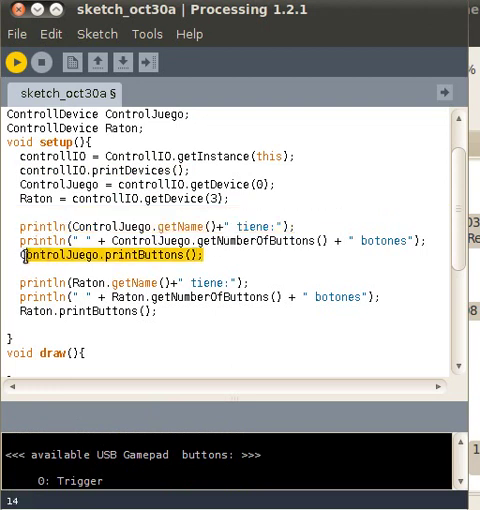
scroll(110, 472, "down", 1)
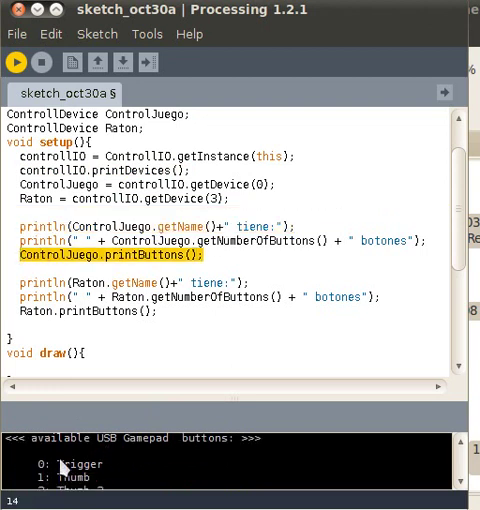
scroll(45, 468, "down", 1)
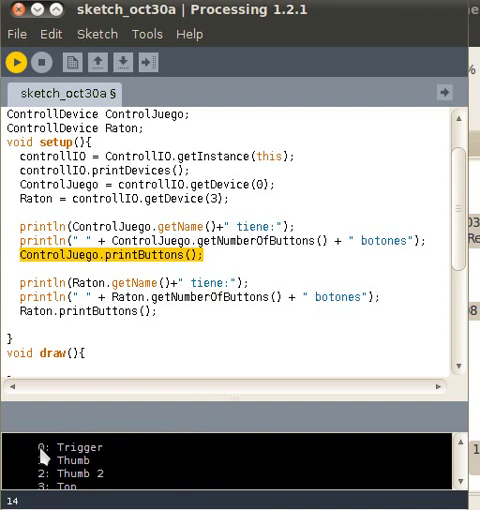
scroll(57, 461, "down", 2)
scroll(60, 461, "down", 1)
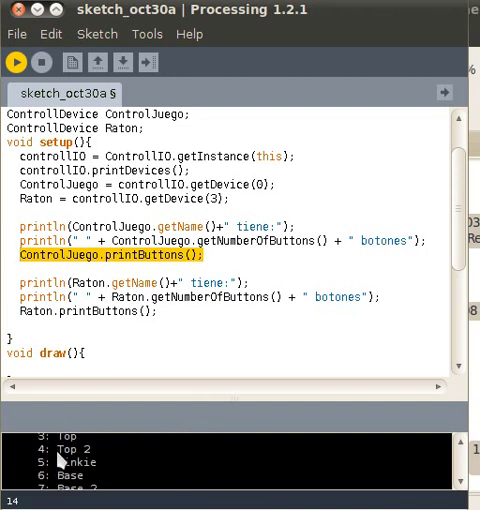
scroll(60, 460, "down", 1)
scroll(60, 461, "down", 2)
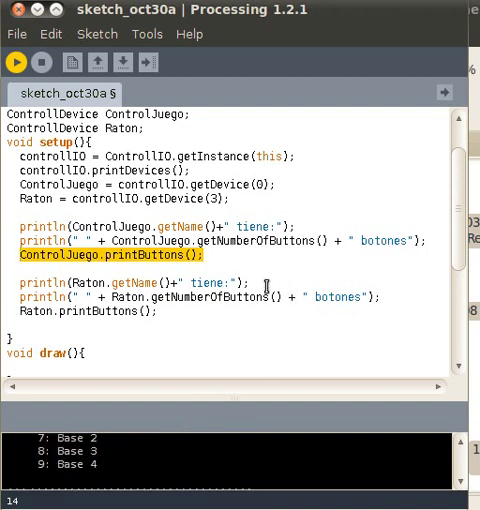
mouse_move(266, 284)
left_mouse_down()
mouse_move(43, 295)
mouse_move(17, 282)
left_mouse_up()
scroll(136, 478, "down", 1)
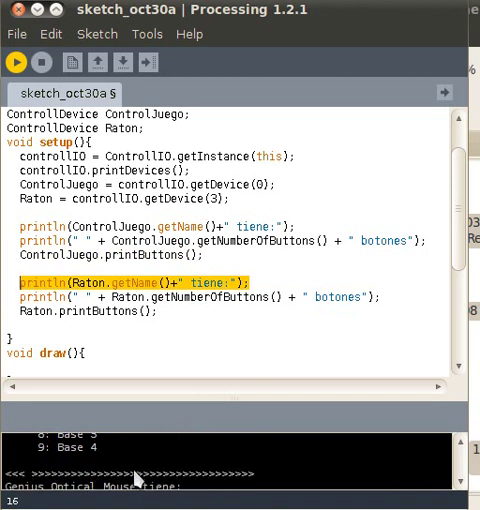
scroll(137, 480, "down", 3)
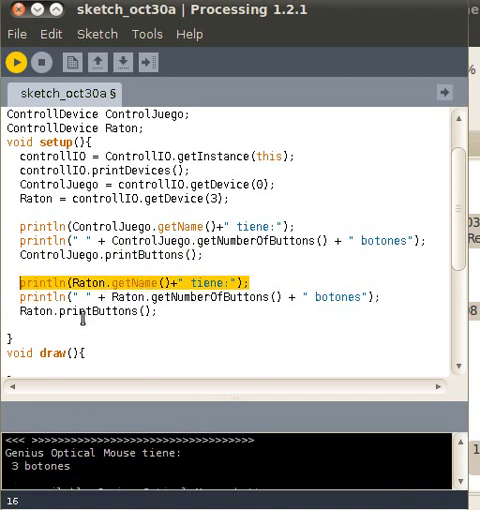
left_click(68, 285)
left_click_drag(175, 283, 72, 283)
left_click(249, 284)
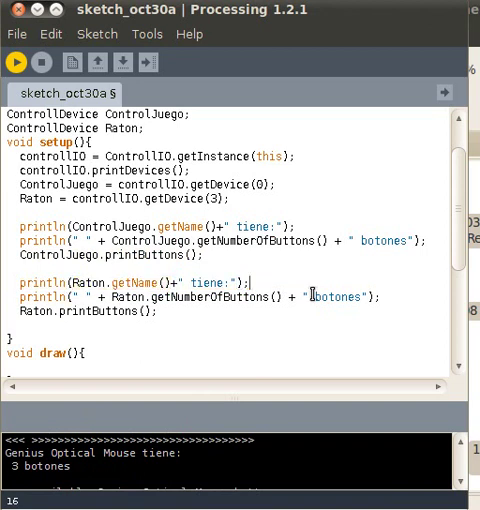
left_click_drag(111, 296, 282, 296)
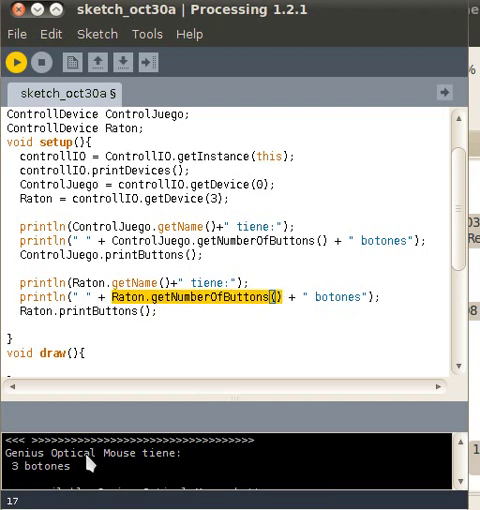
scroll(90, 462, "down", 1)
left_click_drag(163, 311, 19, 311)
scroll(101, 458, "down", 1)
scroll(102, 455, "down", 1)
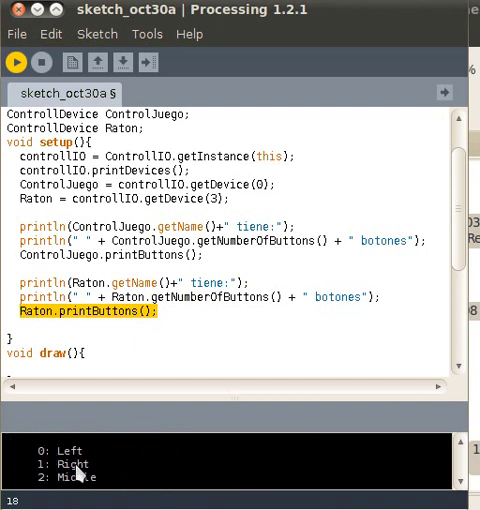
scroll(80, 470, "down", 1)
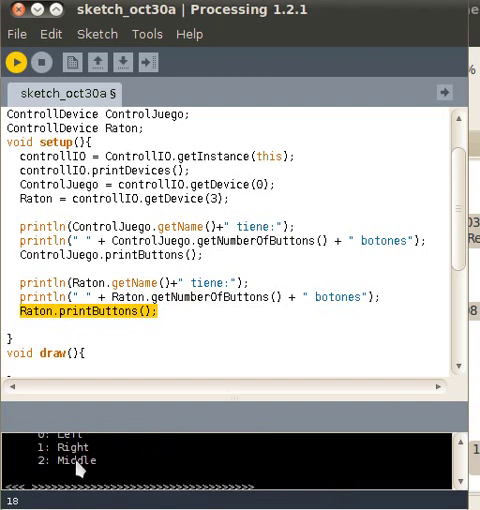
scroll(80, 468, "down", 1)
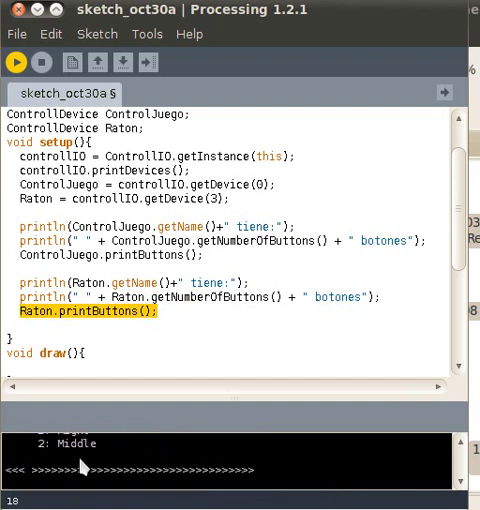
scroll(82, 460, "up", 1)
mouse_move(462, 245)
left_mouse_down()
mouse_move(461, 270)
mouse_move(466, 188)
mouse_move(469, 262)
mouse_move(456, 332)
mouse_move(462, 213)
mouse_move(464, 275)
mouse_move(464, 252)
left_mouse_up()
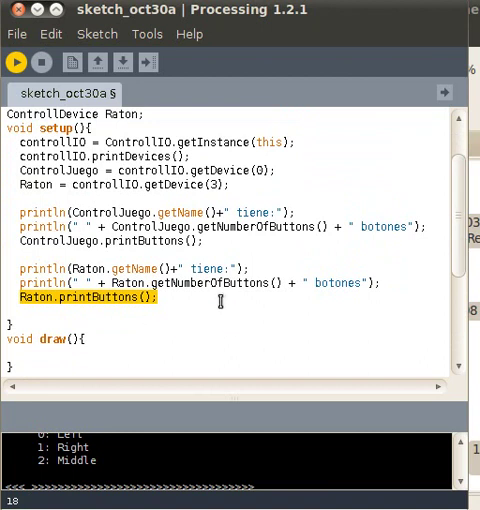
scroll(232, 269, "up", 1)
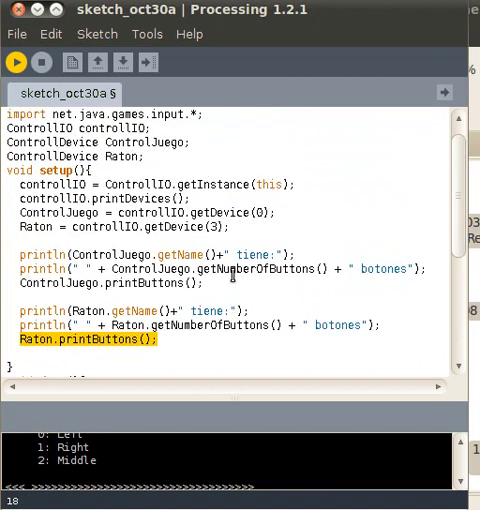
scroll(233, 276, "down", 1)
scroll(245, 324, "up", 1)
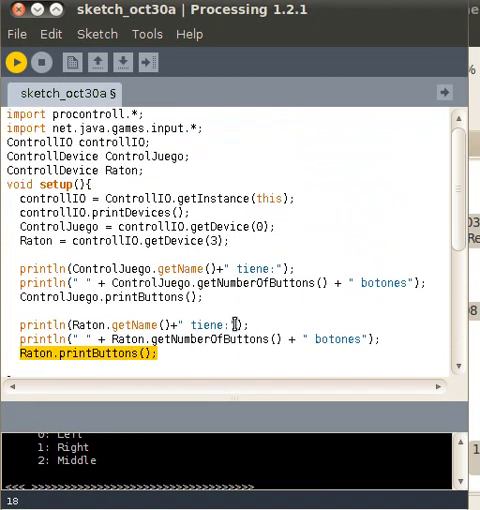
left_click(155, 156)
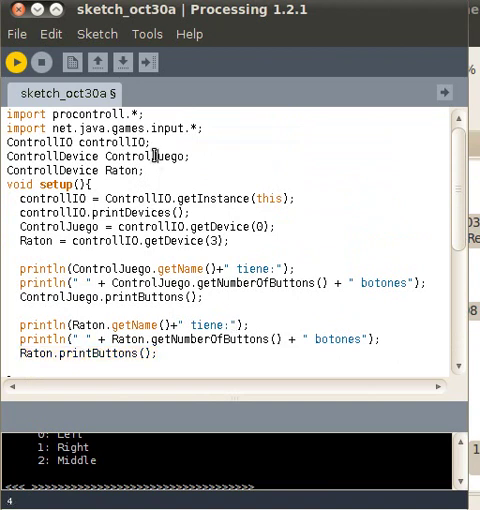
double_click(33, 156)
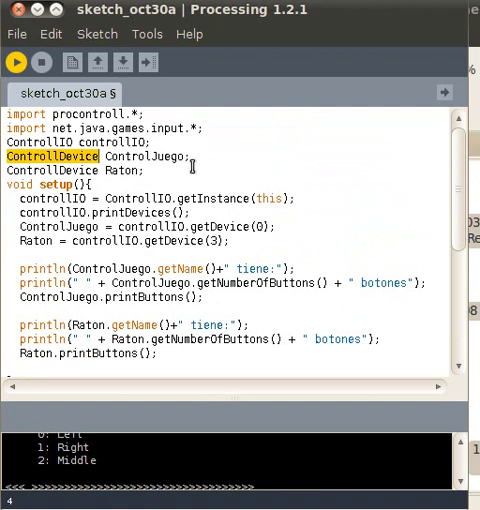
scroll(207, 198, "down", 3)
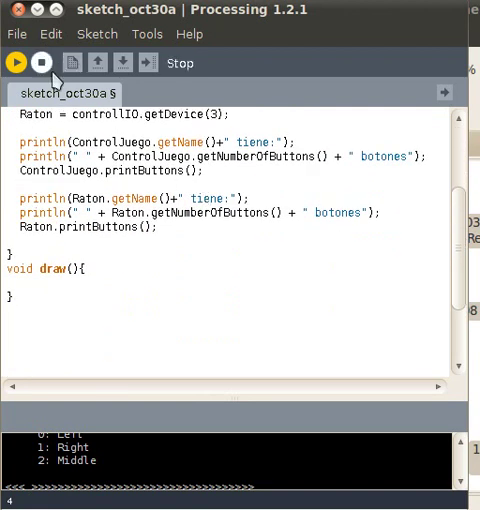